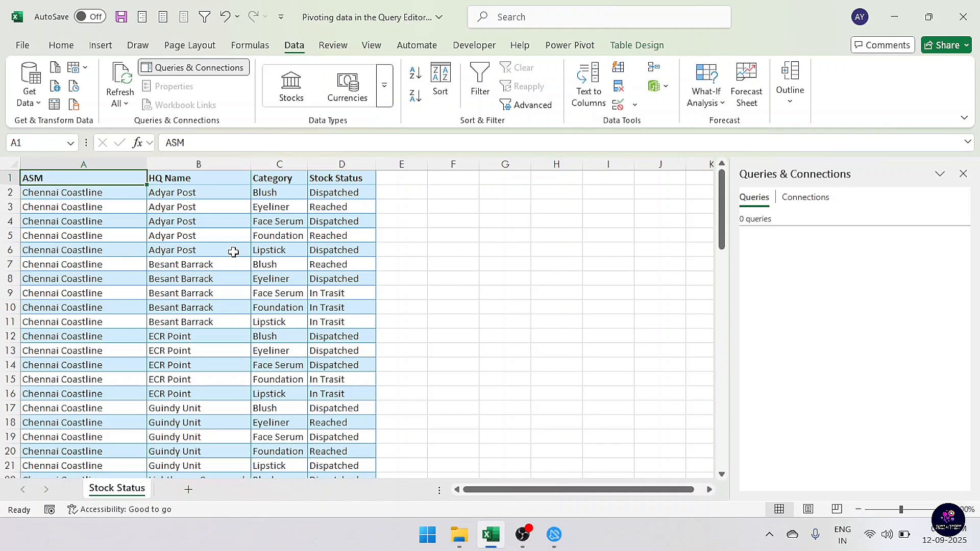
# Step through the table's column headers to examine the ASM, HQ Name, Category and Stock Status columns
pyautogui.press('Down')
pyautogui.press('Up')
pyautogui.press('Right')
pyautogui.press('Down')
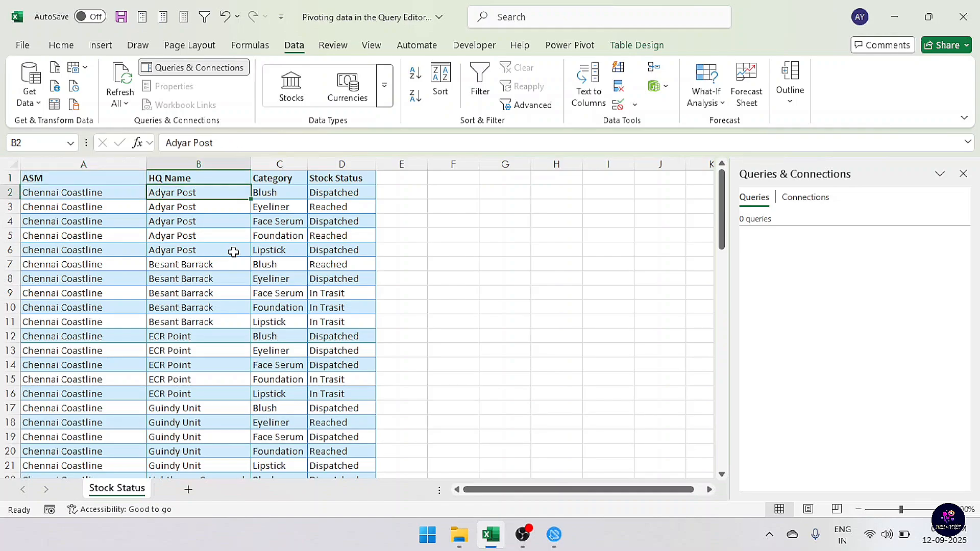
pyautogui.press('Up')
pyautogui.press('Right')
pyautogui.press('Down')
pyautogui.press('Up')
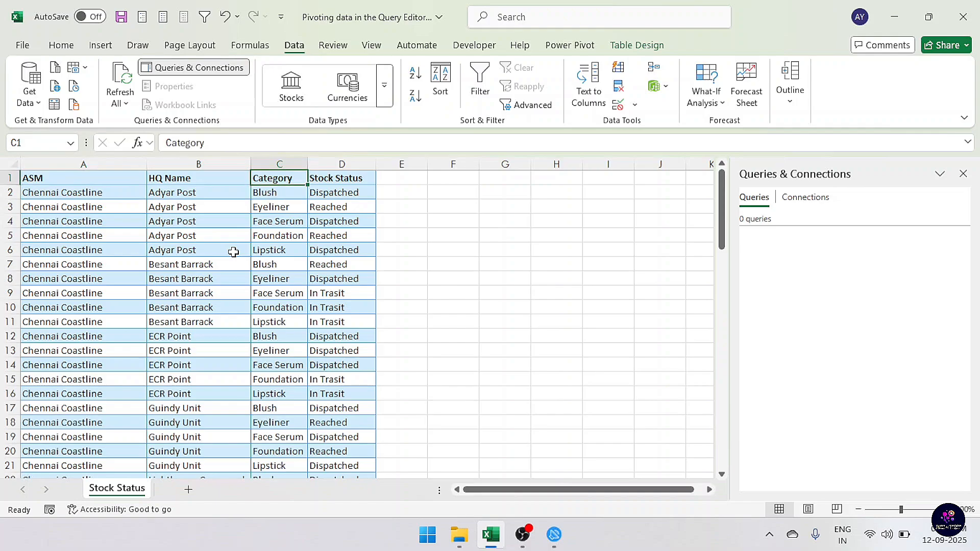
pyautogui.press('Right')
pyautogui.press('Down')
pyautogui.press('Up')
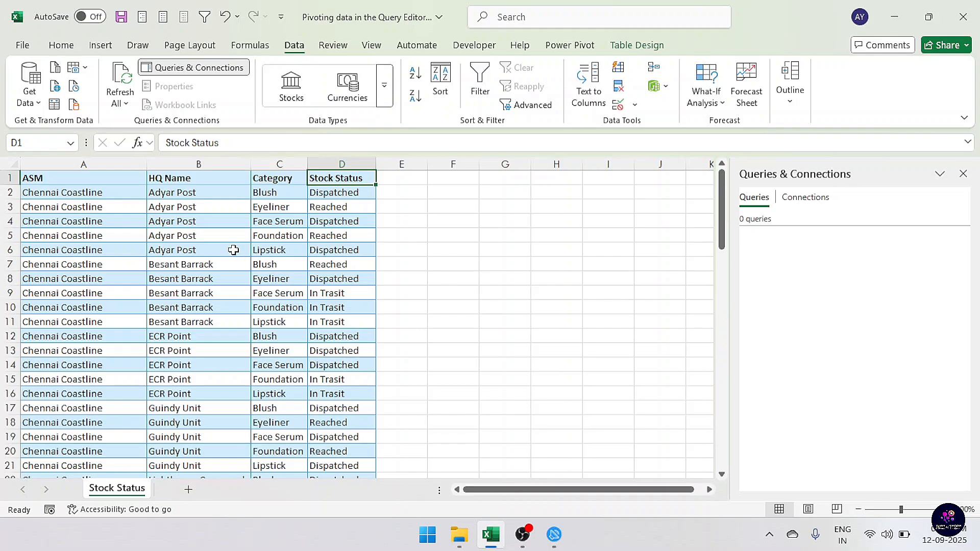
# Select the whole data table and insert a PivotTable from it on a new worksheet
pyautogui.hotkey('ctrl', 'Home')
pyautogui.hotkey('ctrl', 'shift', 'End')
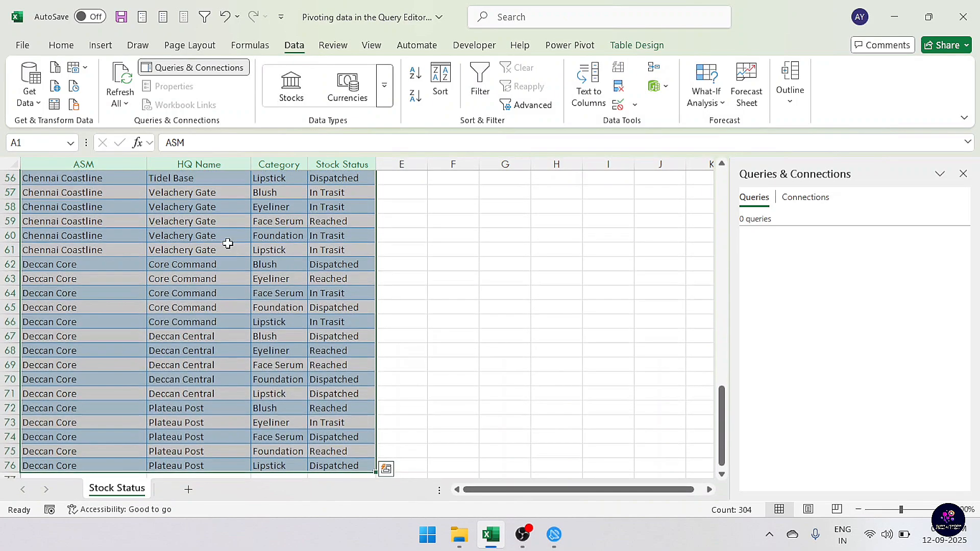
pyautogui.click(100, 45)
pyautogui.click(36, 97)
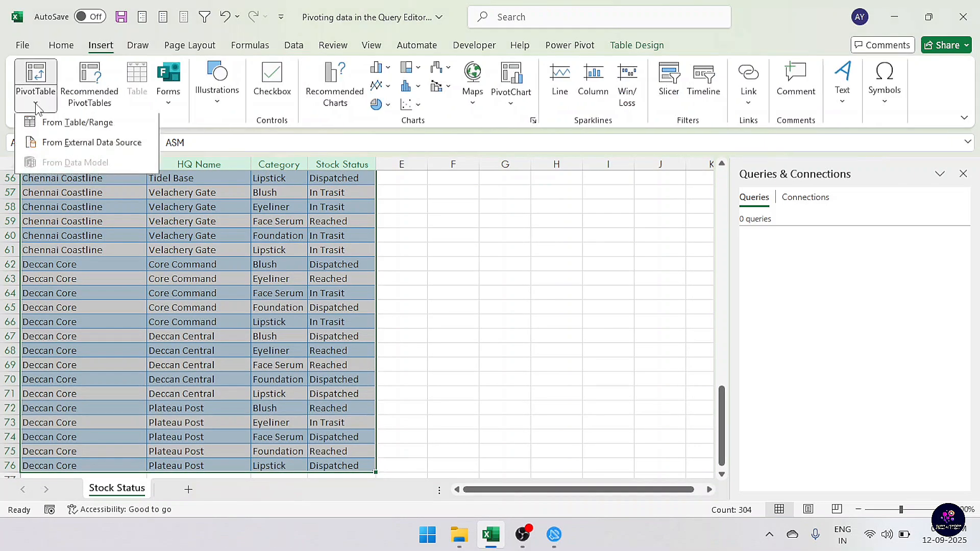
pyautogui.click(56, 124)
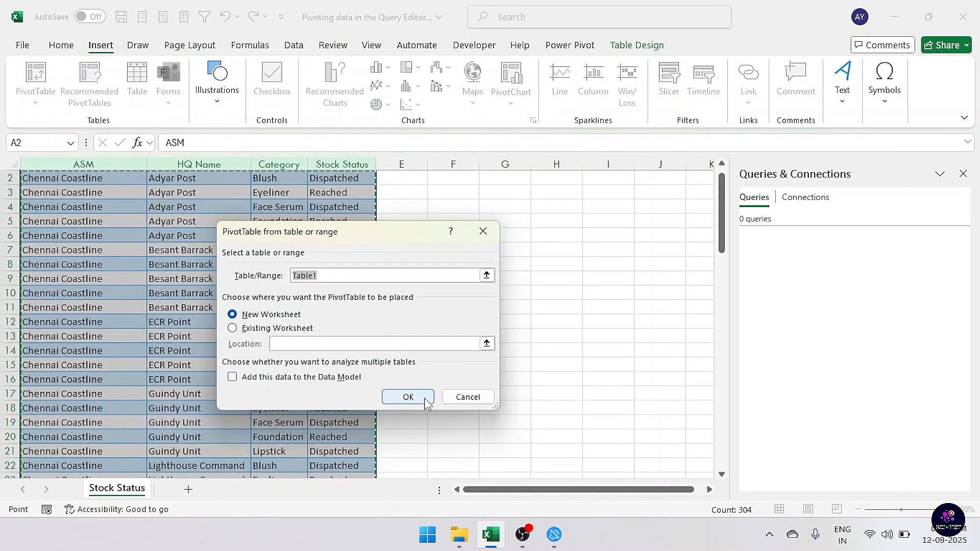
pyautogui.click(408, 396)
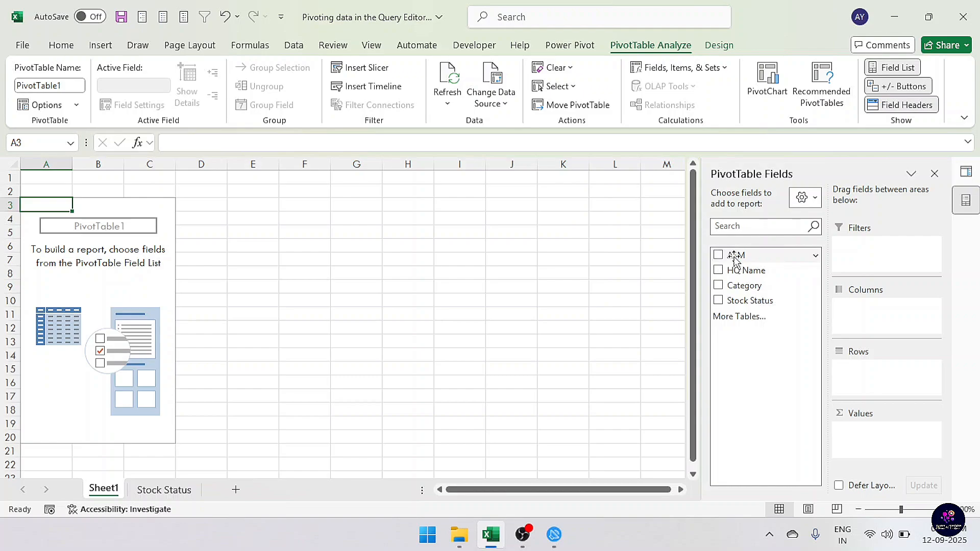
# Build the PivotTable with ASM and HQ Name as rows, Category as columns, and Stock Status as values
pyautogui.moveTo(736, 256); pyautogui.dragTo(860, 372)
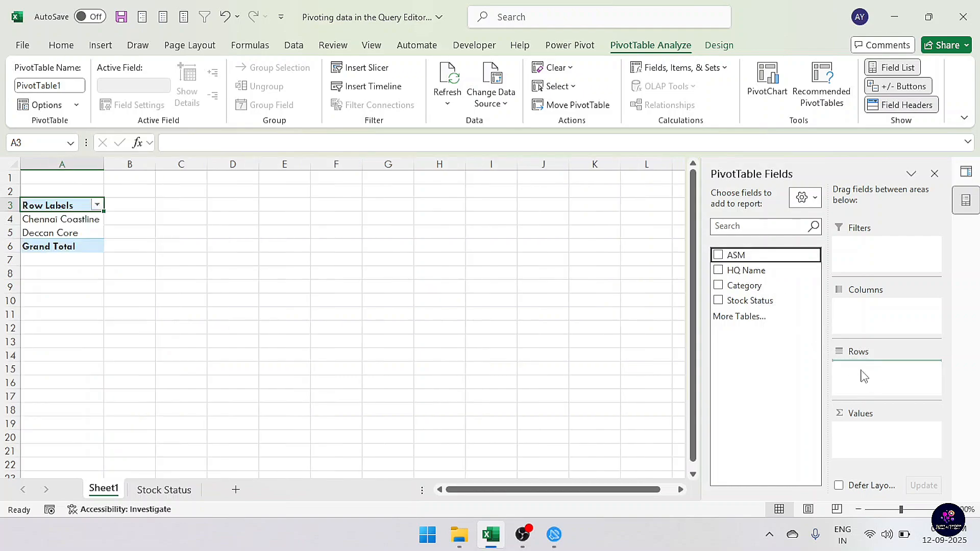
pyautogui.moveTo(743, 274); pyautogui.dragTo(868, 385)
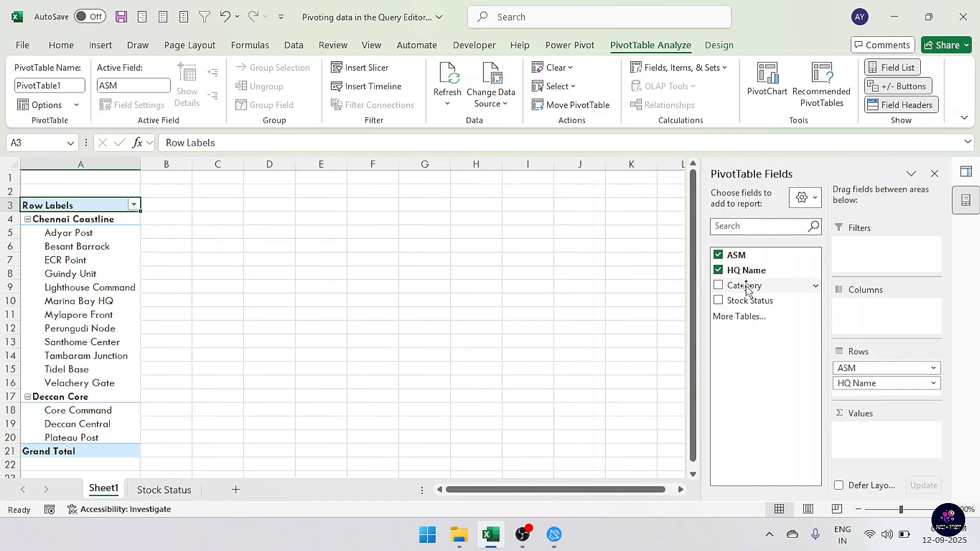
pyautogui.moveTo(748, 286); pyautogui.dragTo(857, 331)
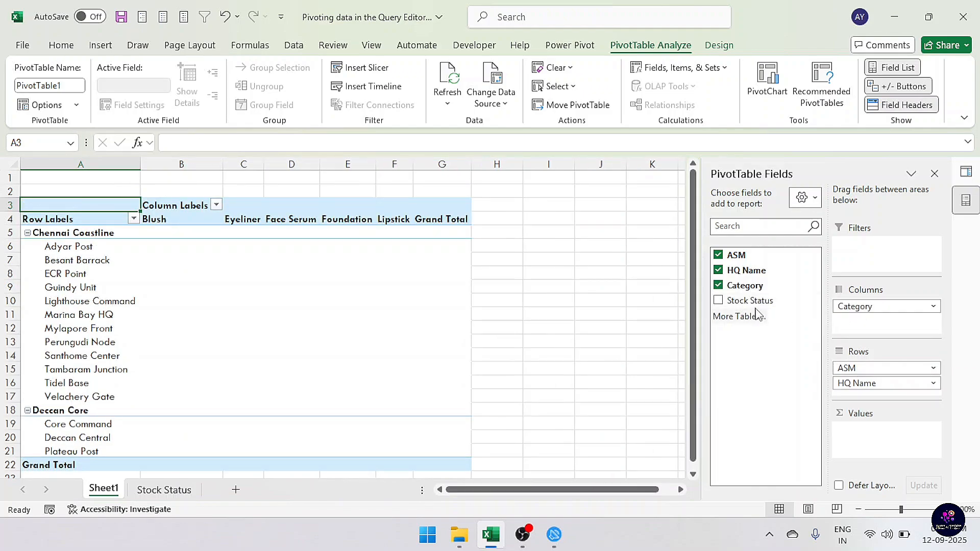
pyautogui.moveTo(757, 303); pyautogui.dragTo(880, 439)
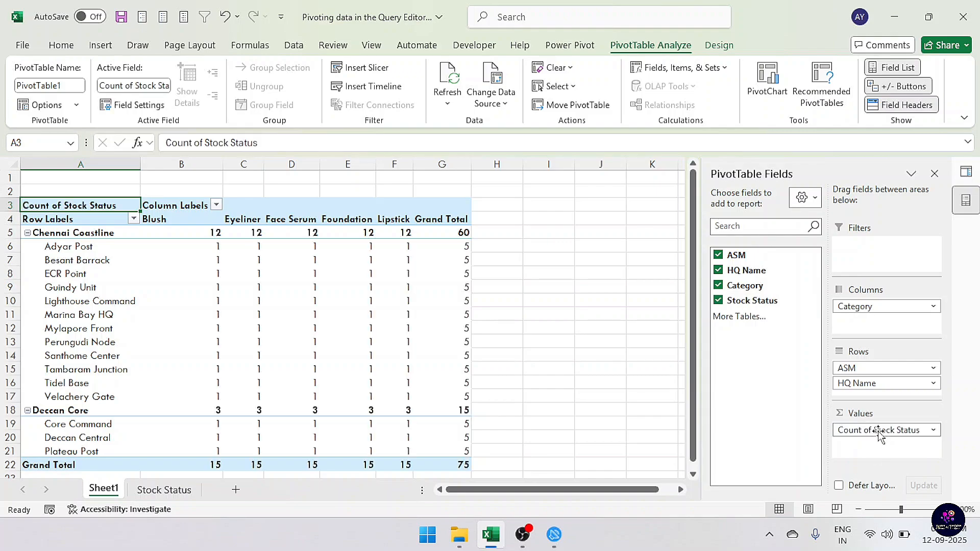
# Open the value field settings for Stock Status and review the available summary functions without changing them
pyautogui.click(869, 433)
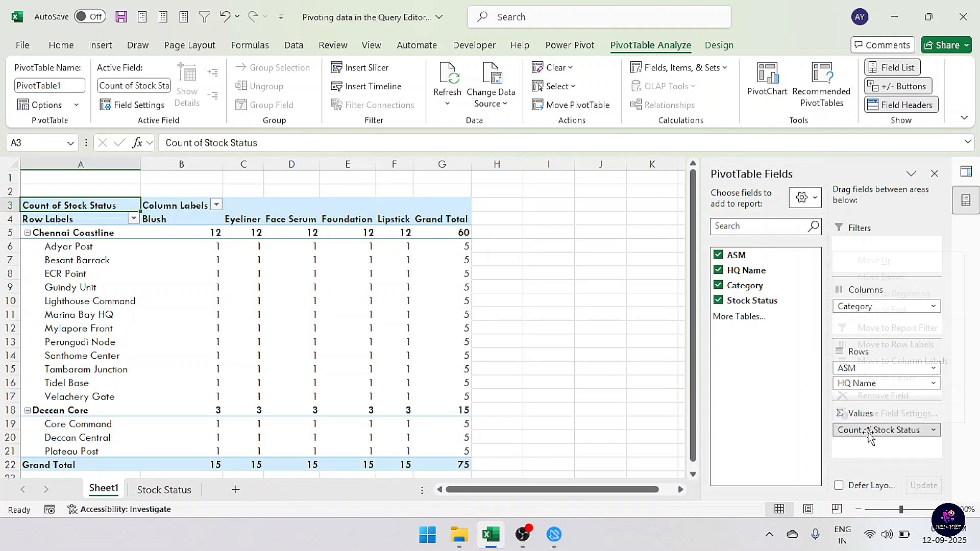
pyautogui.click(874, 414)
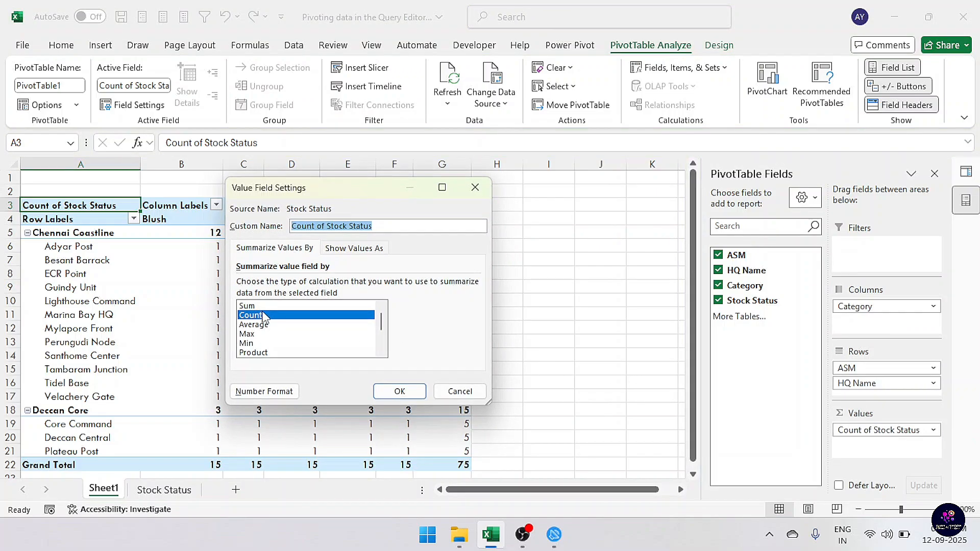
pyautogui.scroll(-2, 265, 329)
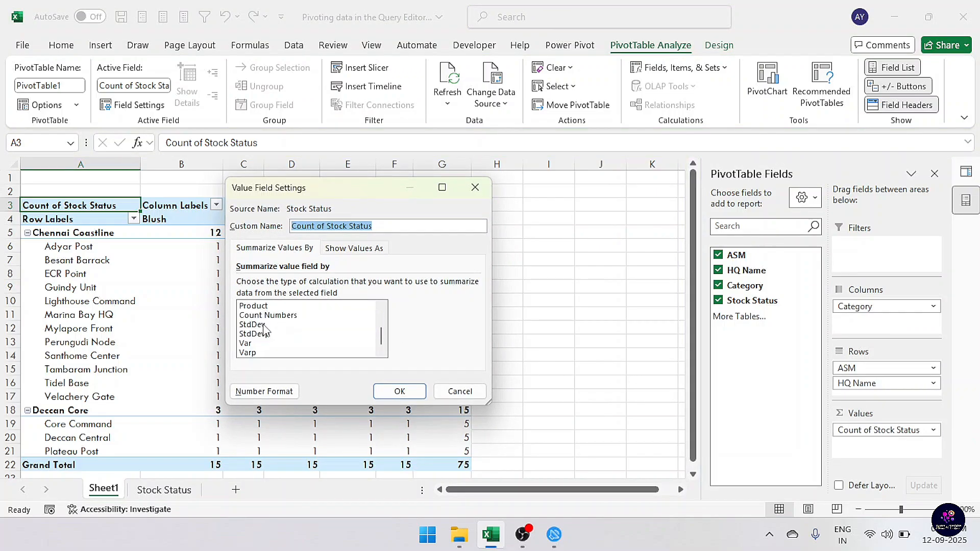
pyautogui.click(459, 392)
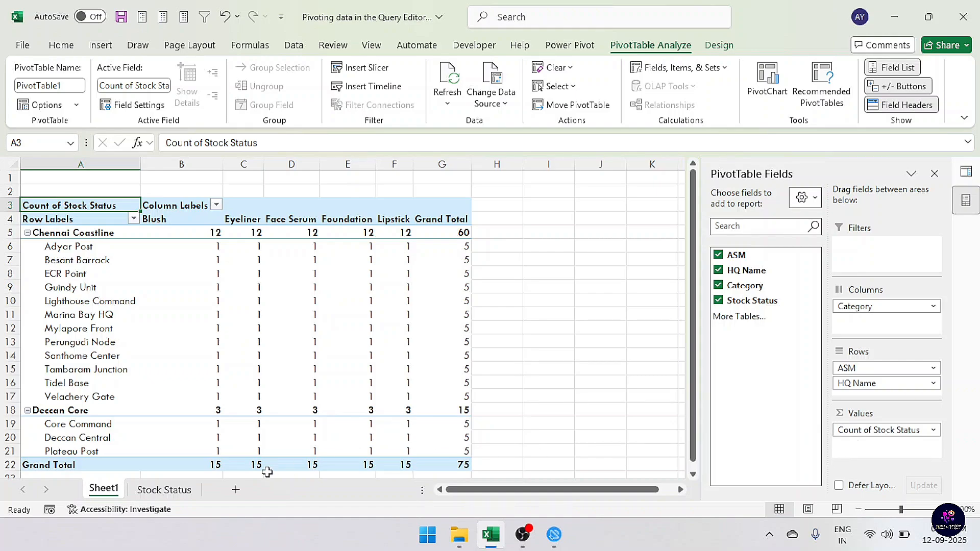
# Select the data on the Stock Status sheet and load it into the Power Query Editor
pyautogui.click(164, 490)
pyautogui.click(153, 259)
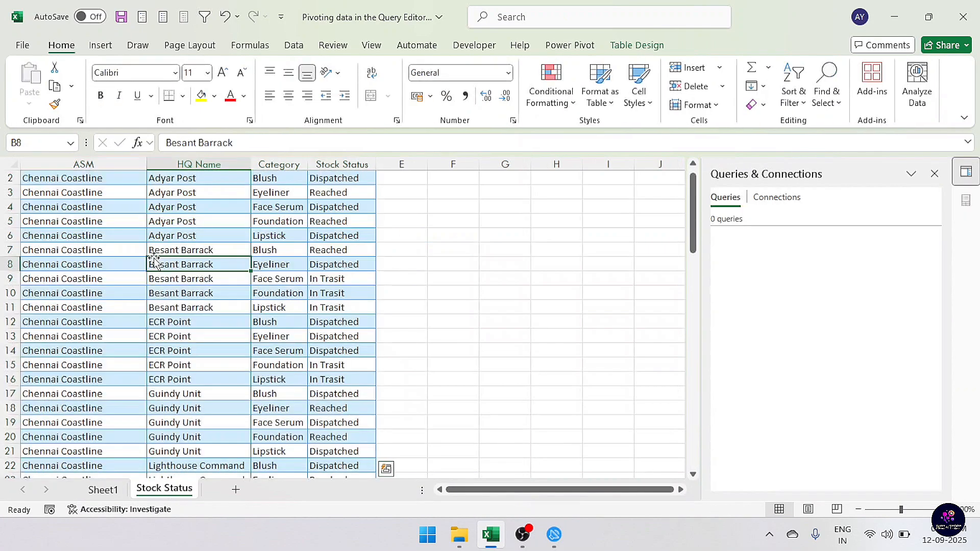
pyautogui.hotkey('ctrl', 'Up')
pyautogui.hotkey('ctrl', 'Left')
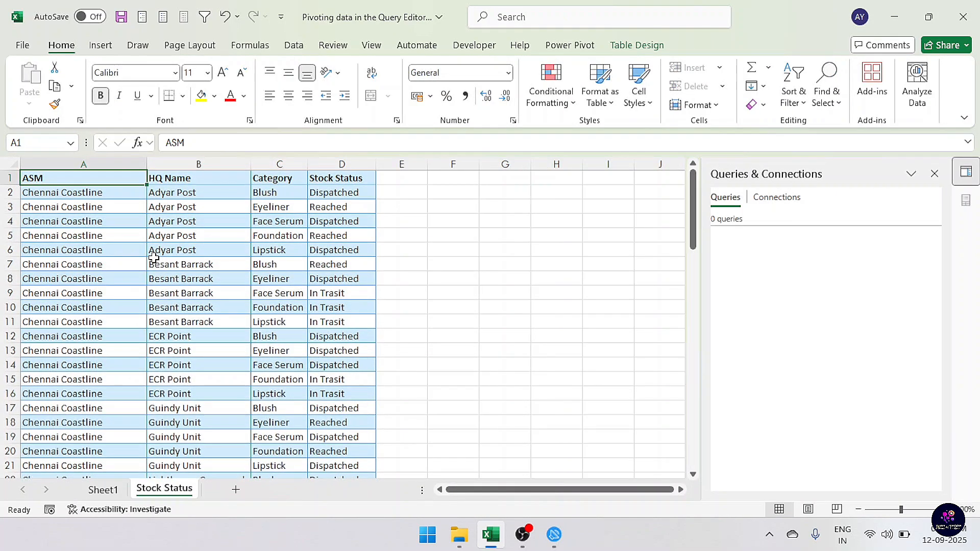
pyautogui.hotkey('ctrl', 'shift', 'End')
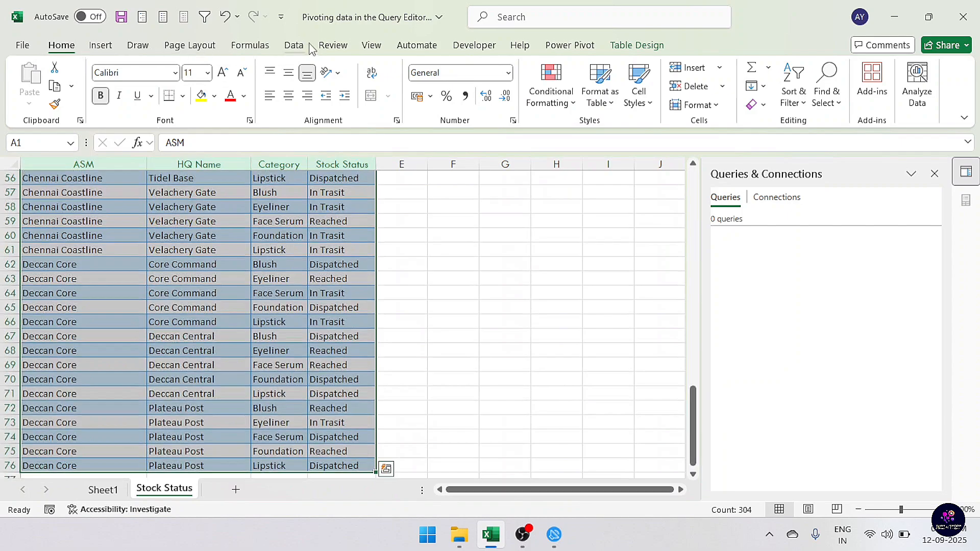
pyautogui.click(295, 46)
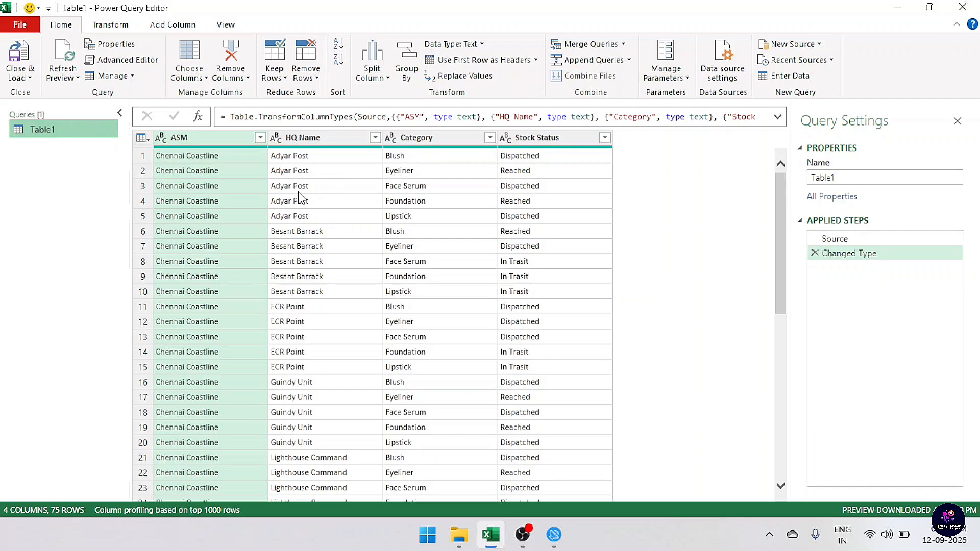
# Pivot the Category column into new columns using Stock Status as the values column
pyautogui.click(441, 143)
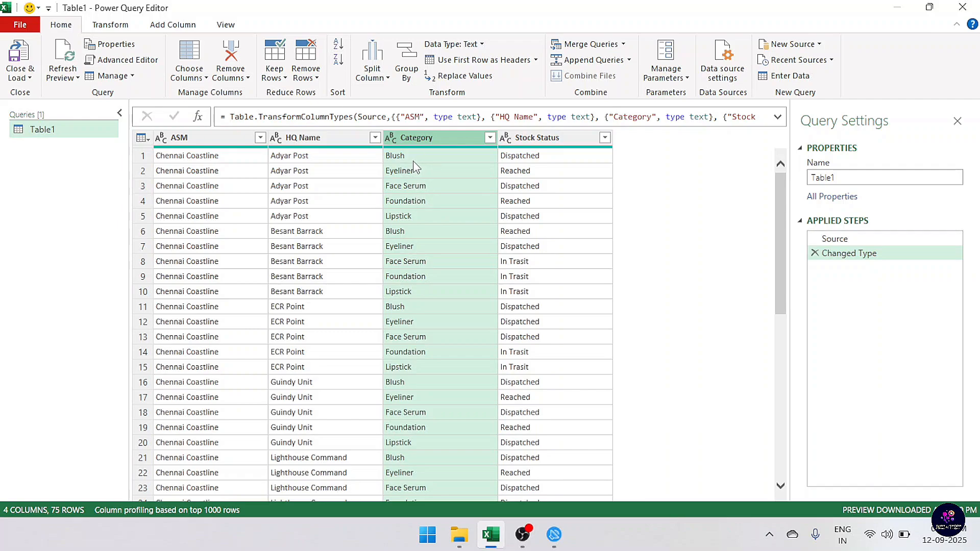
pyautogui.click(111, 30)
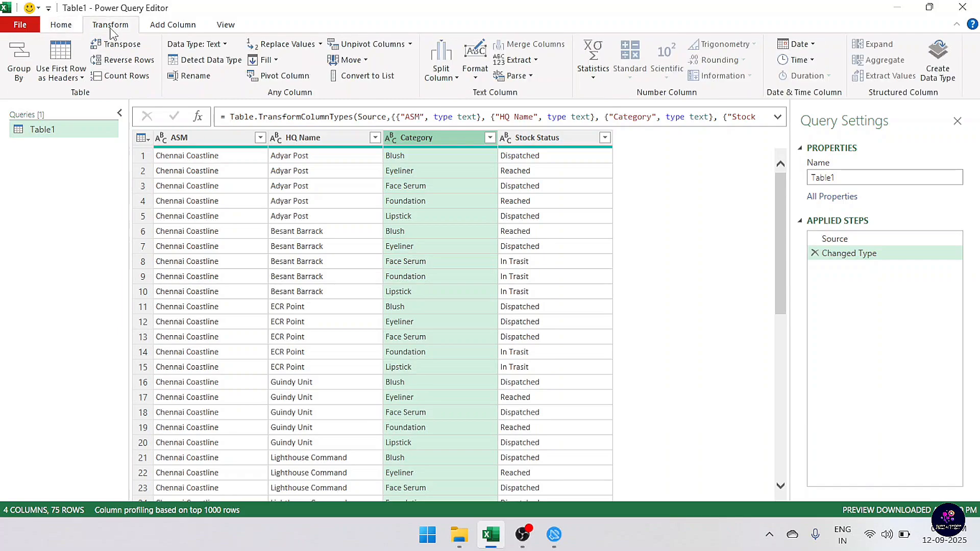
pyautogui.click(282, 78)
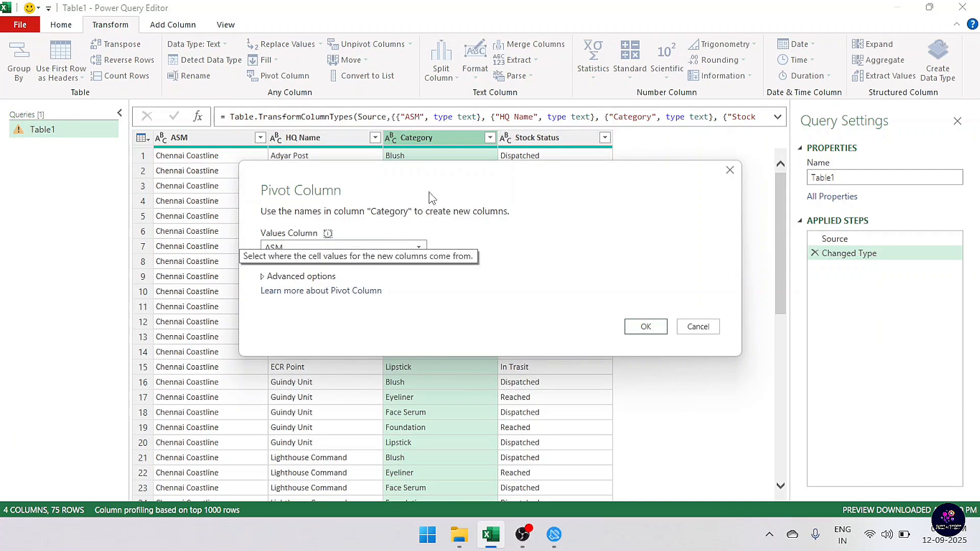
pyautogui.moveTo(447, 180); pyautogui.dragTo(427, 93)
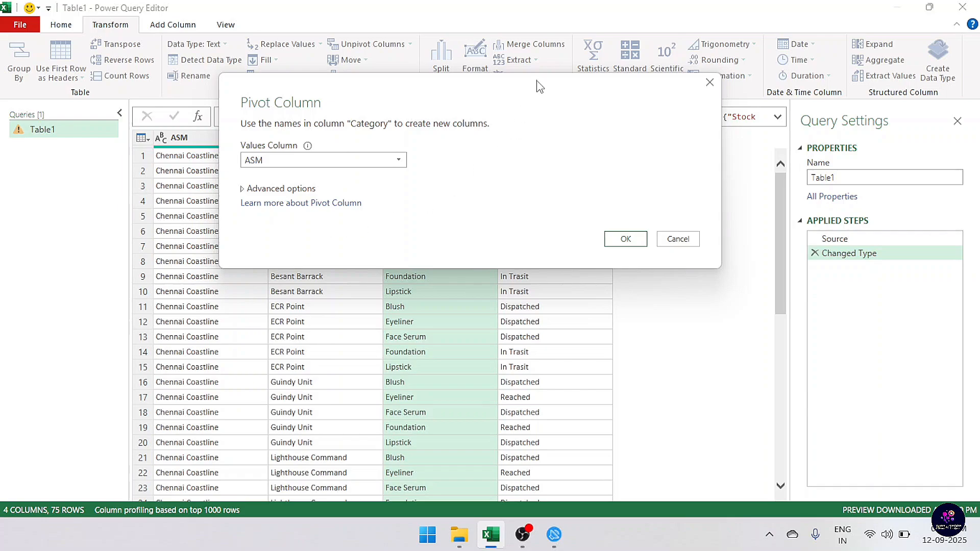
pyautogui.moveTo(542, 83); pyautogui.dragTo(449, 222)
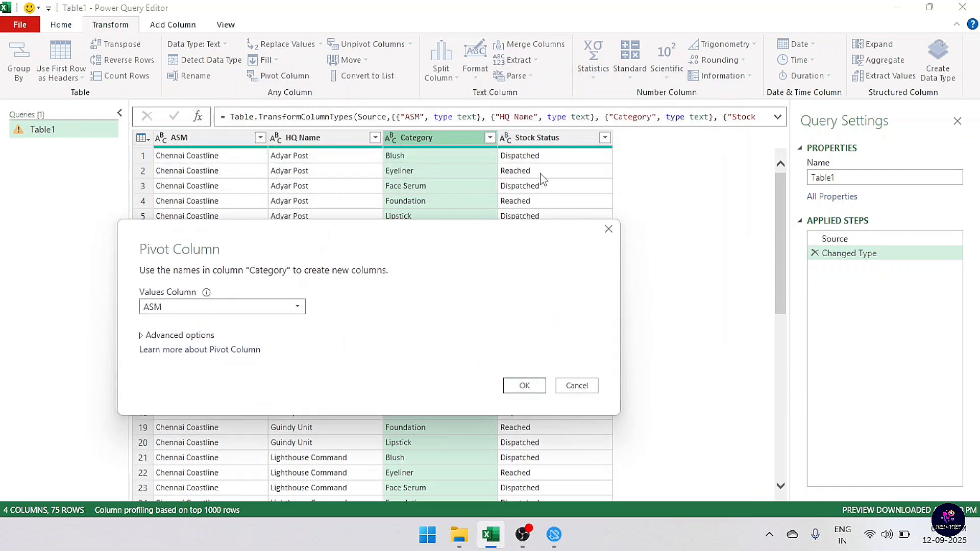
pyautogui.moveTo(381, 243); pyautogui.dragTo(407, 135)
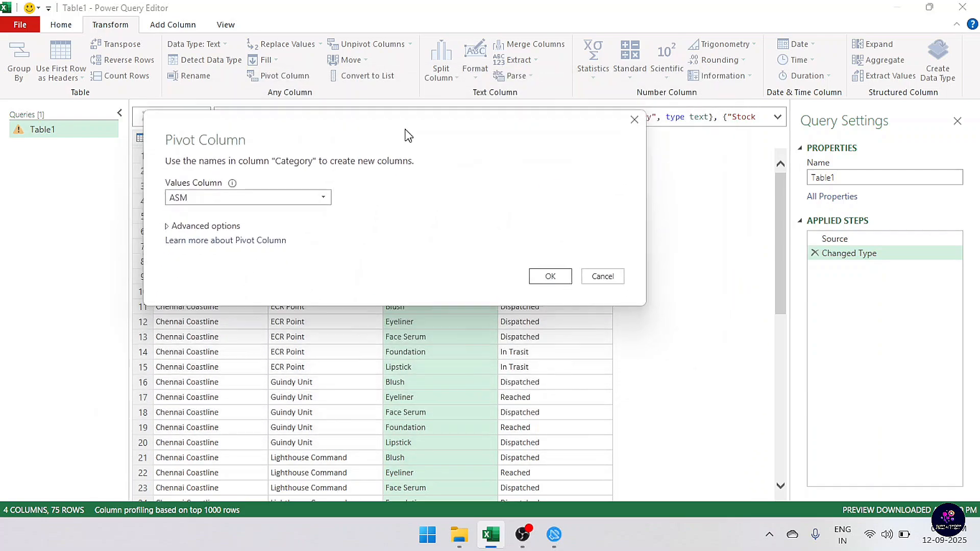
pyautogui.click(238, 198)
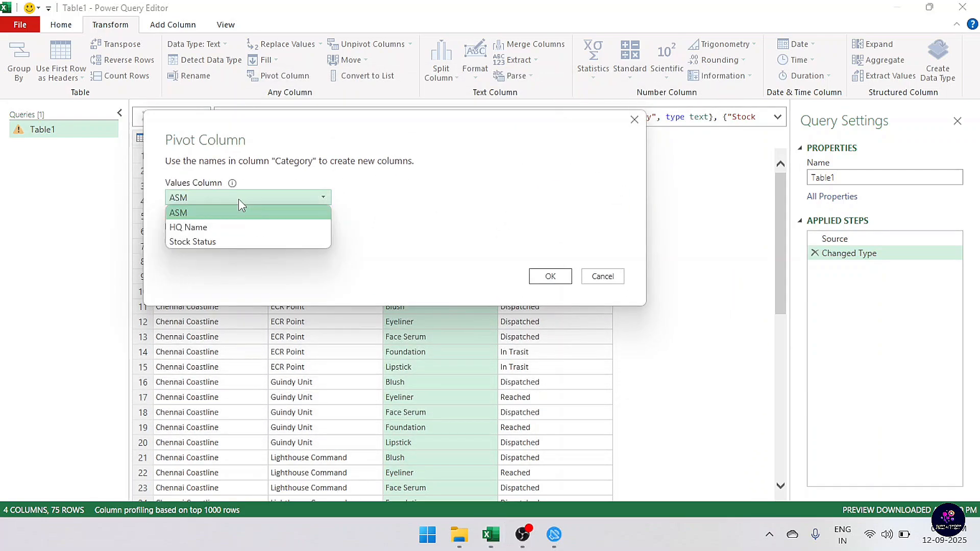
pyautogui.click(213, 241)
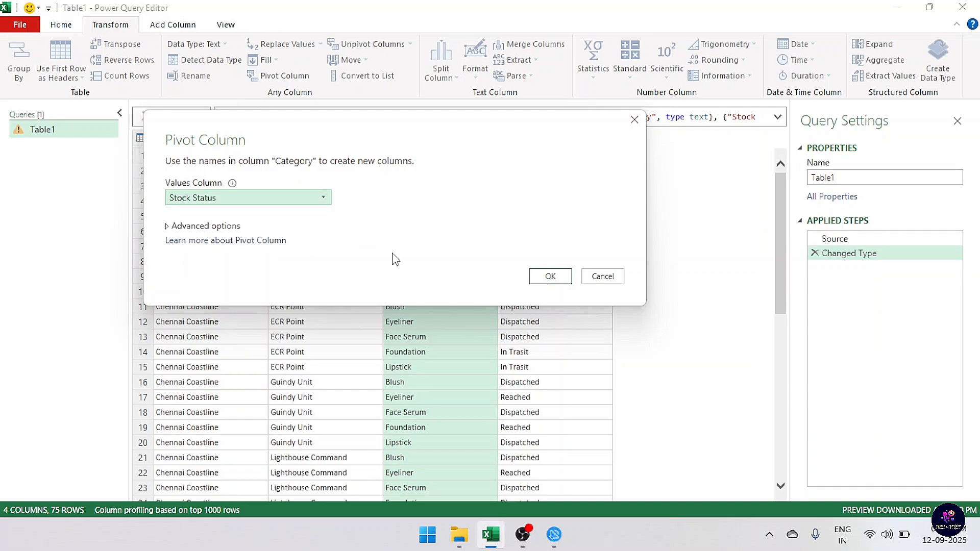
pyautogui.click(553, 278)
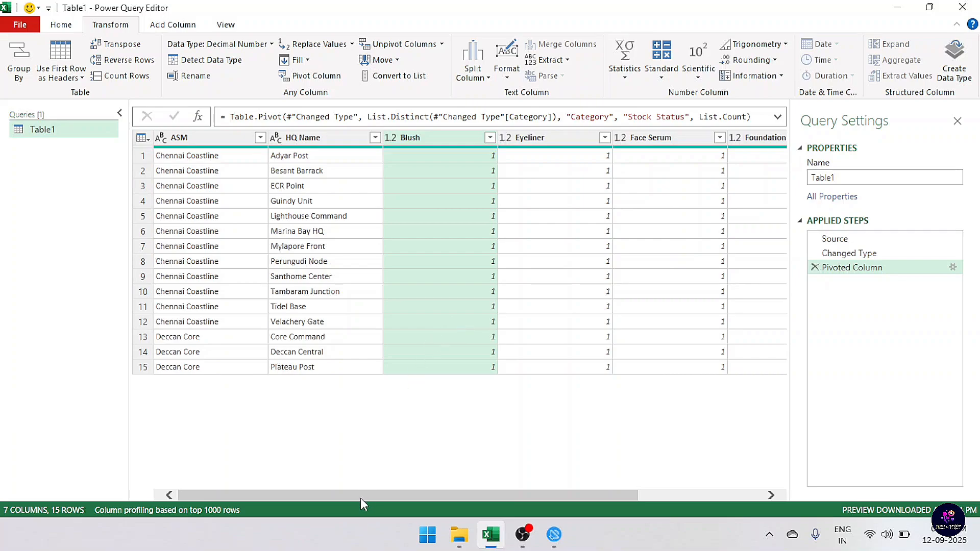
# Edit the Pivoted Column step so its aggregate value function is Don't Aggregate
pyautogui.moveTo(360, 496); pyautogui.dragTo(508, 501)
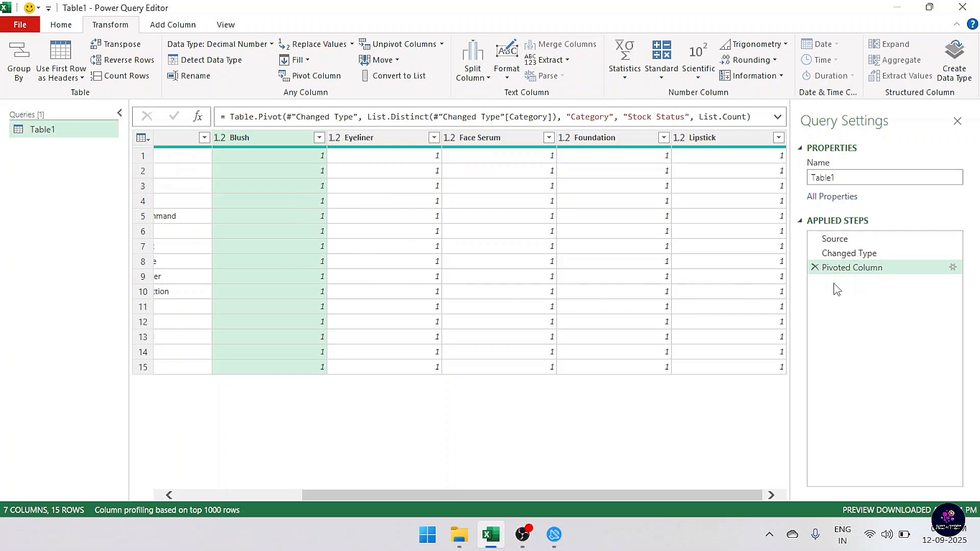
pyautogui.moveTo(422, 494); pyautogui.dragTo(264, 495)
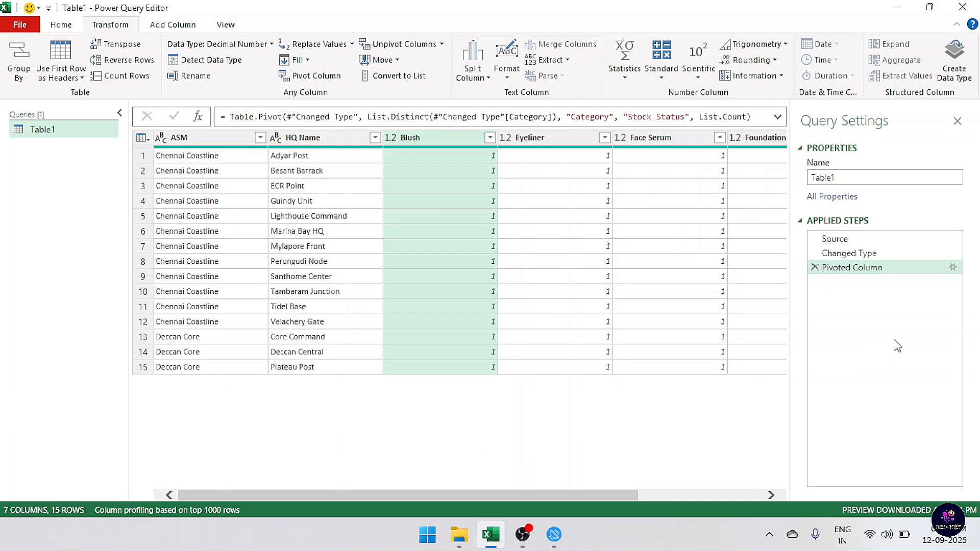
pyautogui.click(953, 267)
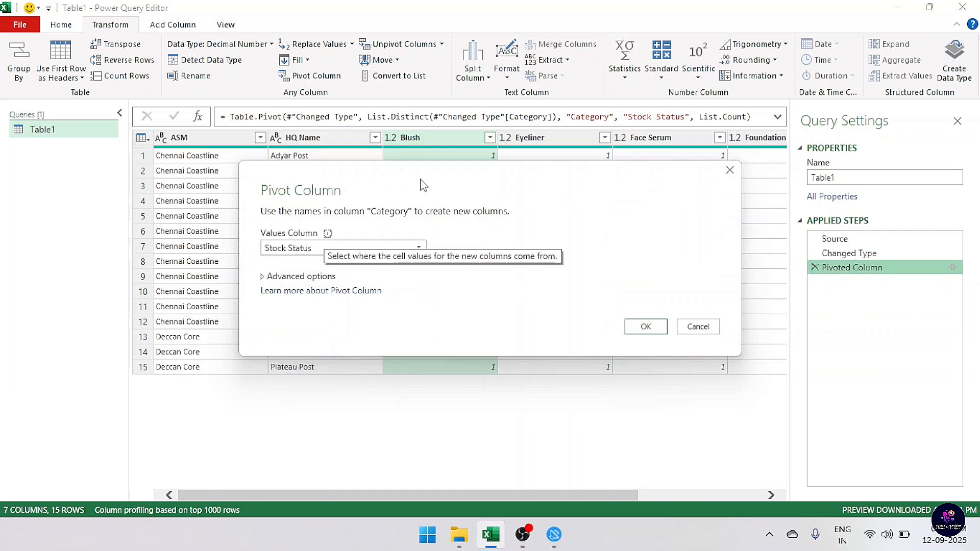
pyautogui.moveTo(421, 179); pyautogui.dragTo(410, 89)
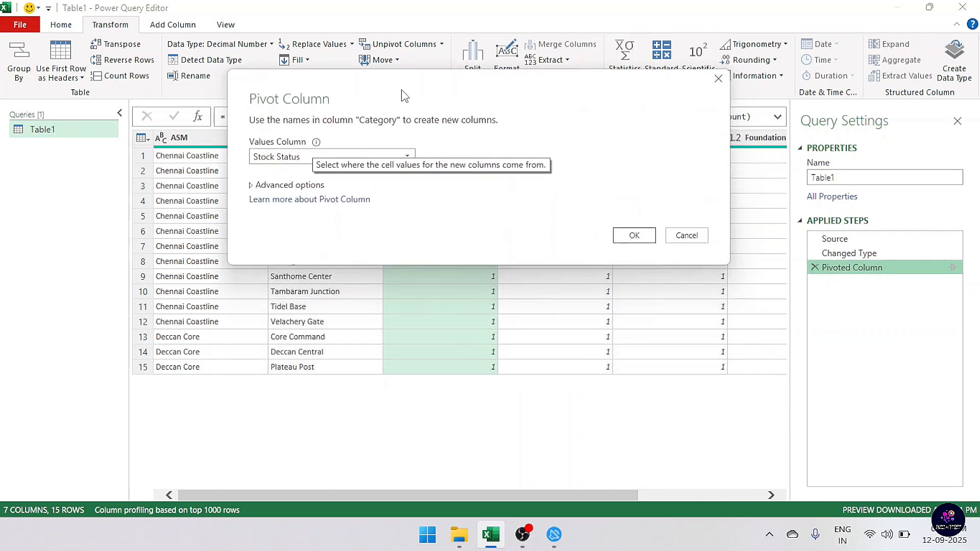
pyautogui.click(253, 185)
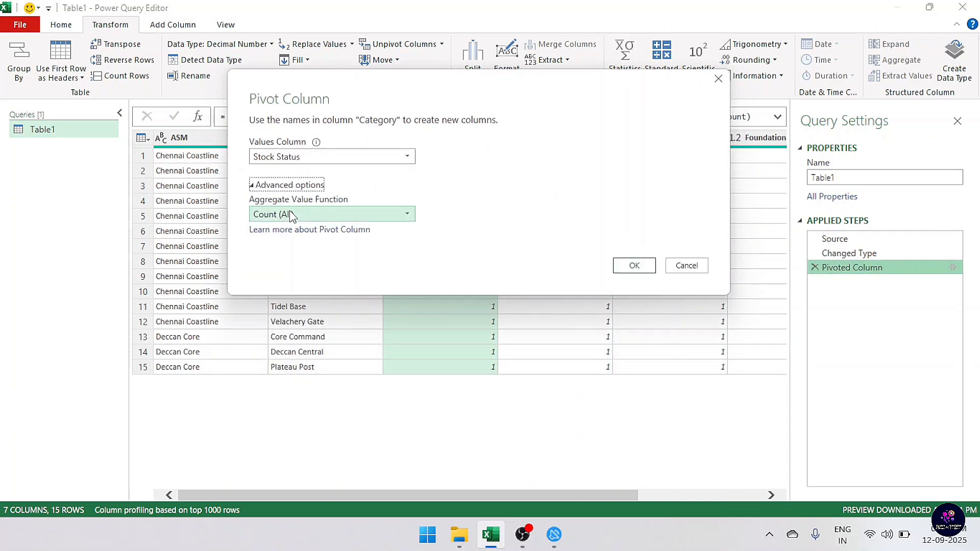
pyautogui.click(317, 218)
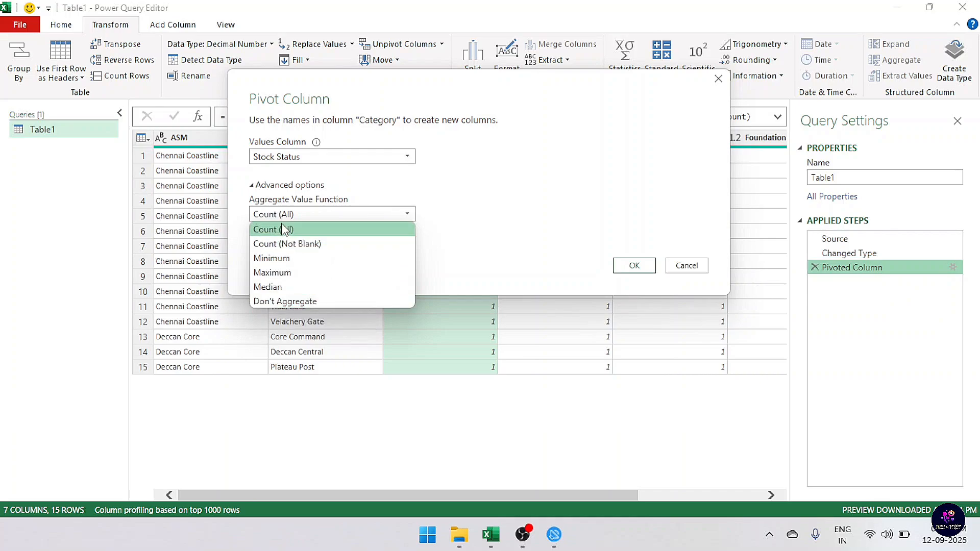
pyautogui.click(294, 301)
pyautogui.click(627, 267)
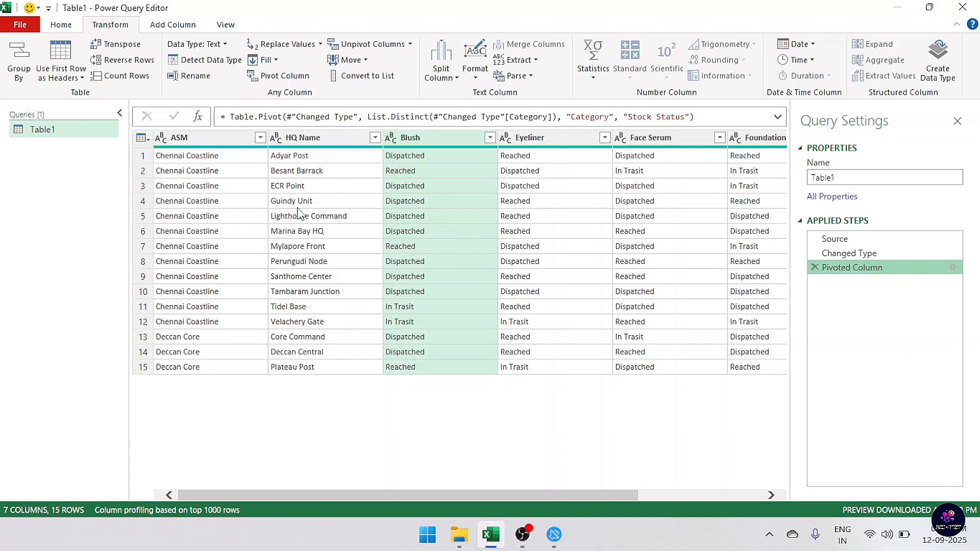
# Close the Power Query Editor and load the pivoted query as a table on a new worksheet
pyautogui.moveTo(362, 494); pyautogui.dragTo(470, 495)
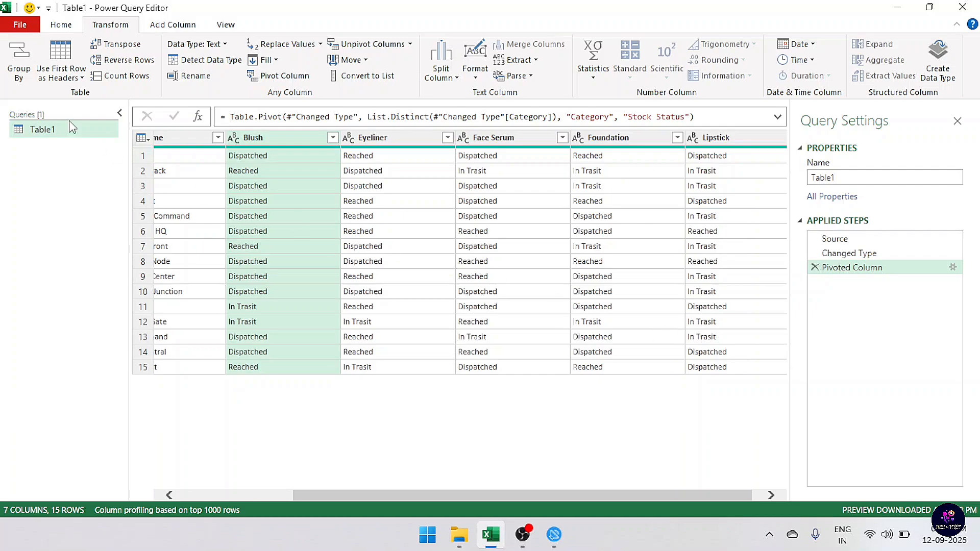
pyautogui.click(62, 25)
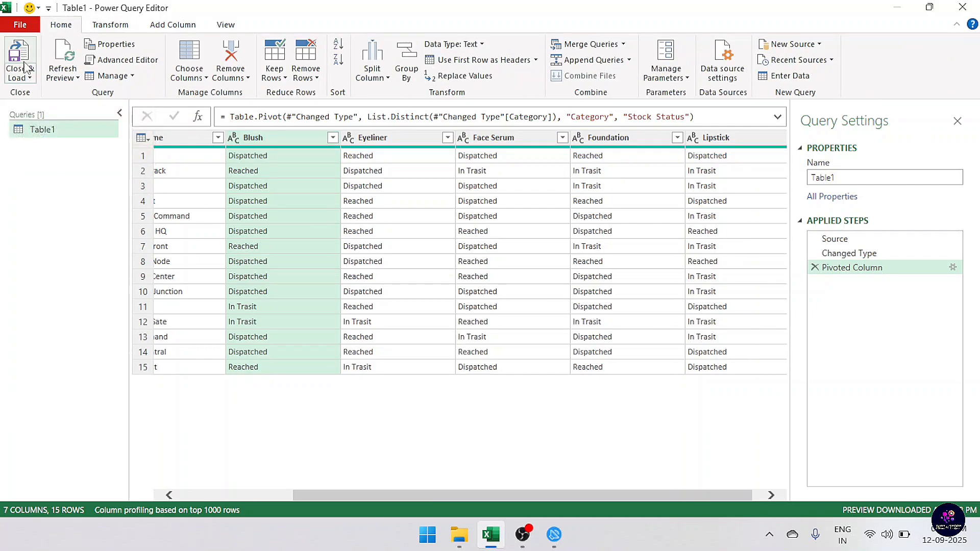
pyautogui.click(29, 78)
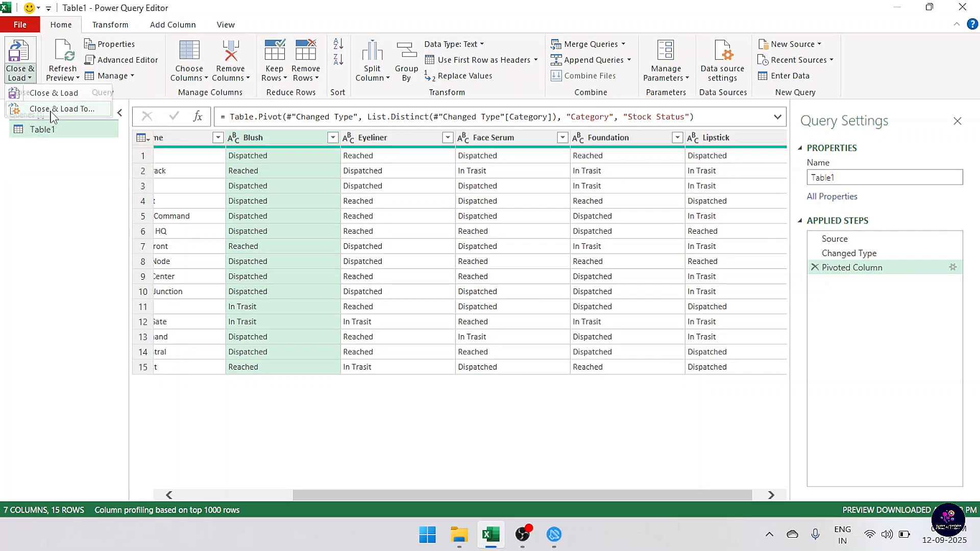
pyautogui.click(54, 109)
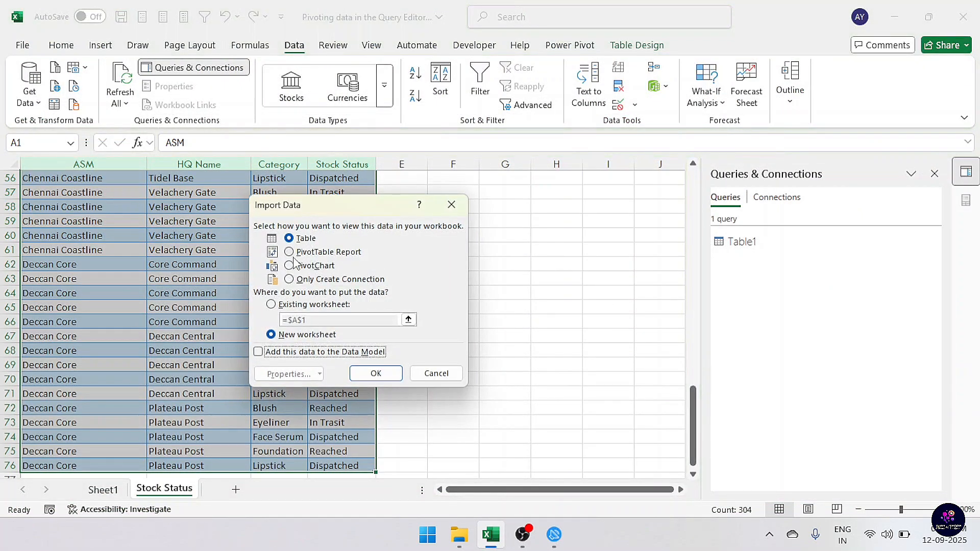
pyautogui.click(376, 373)
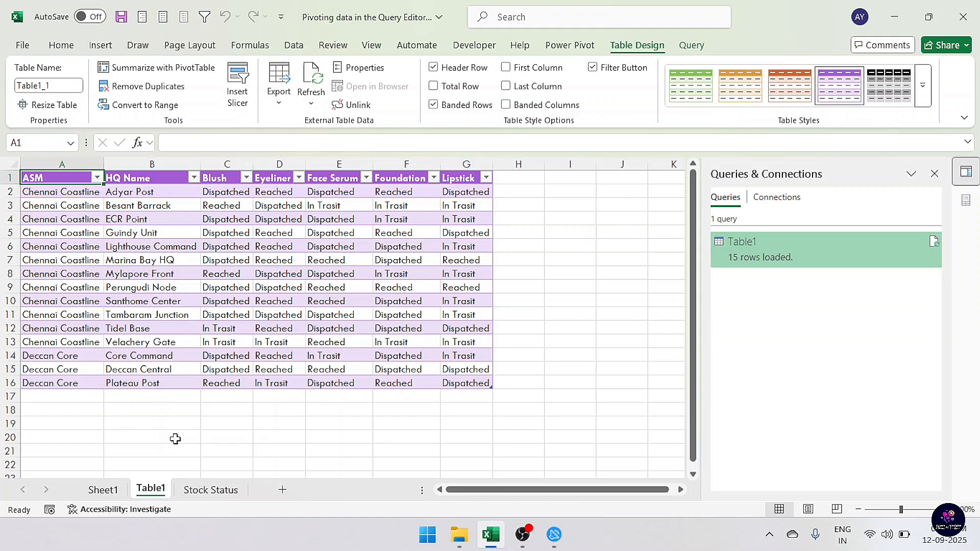
# Switch between the Stock Status, Sheet1 and Table1 sheets to compare the source data, PivotTable and loaded query table
pyautogui.click(217, 494)
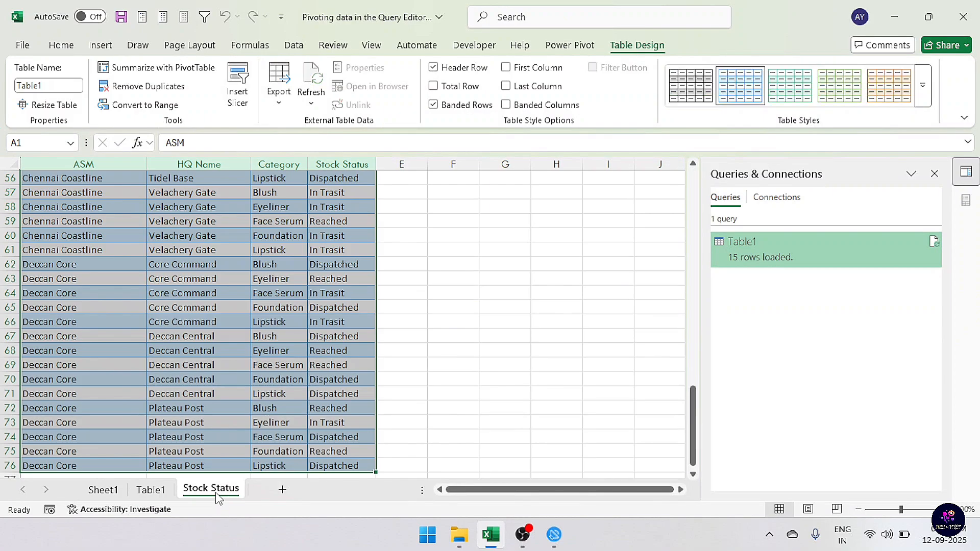
pyautogui.click(111, 493)
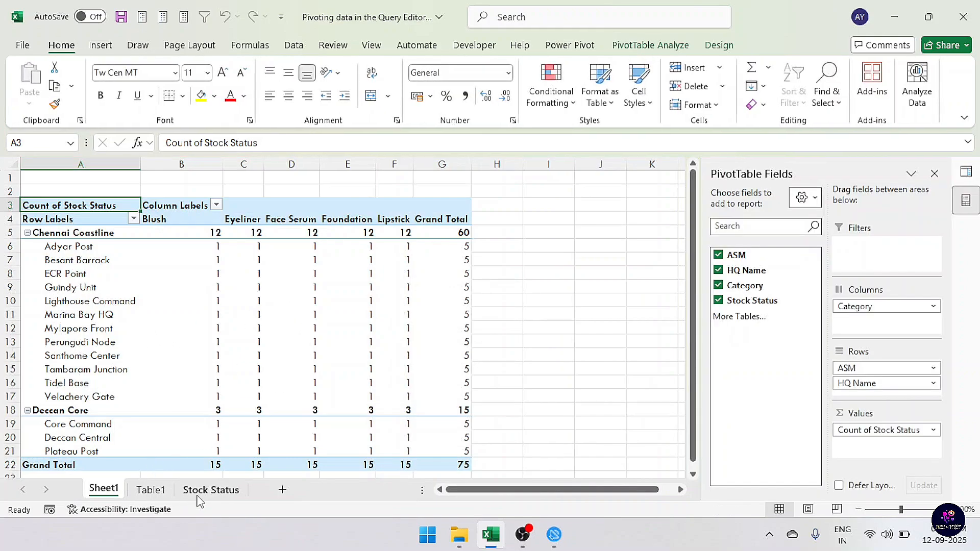
pyautogui.click(152, 491)
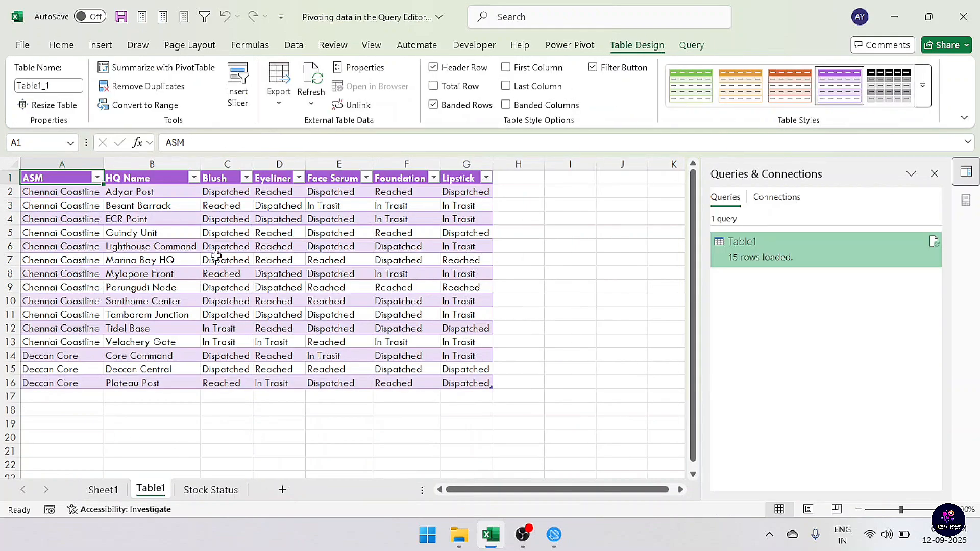